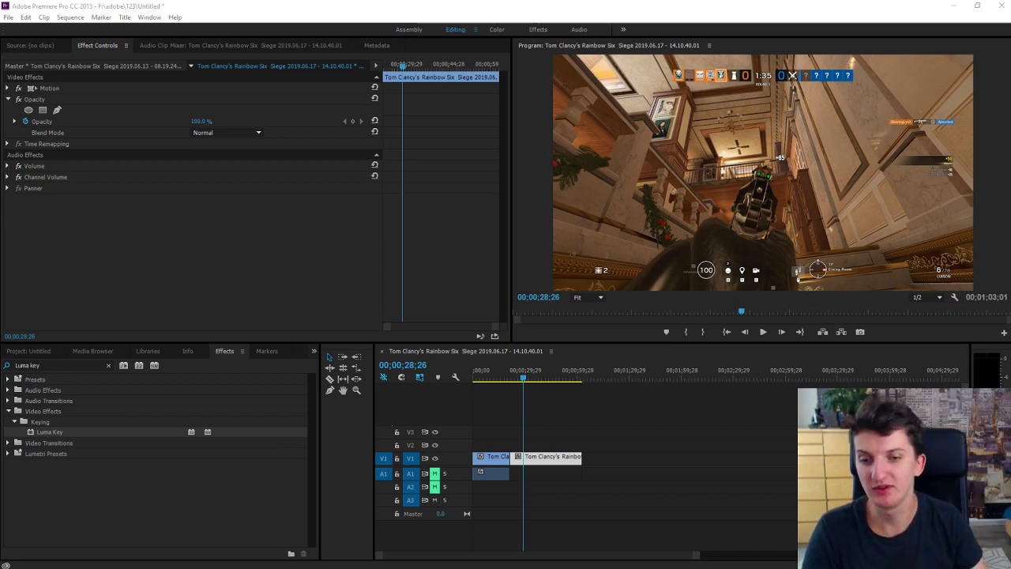
# - Duplicate the second gameplay clip onto track V2 directly above the original, and hide track V1
pyautogui.click(534, 463)
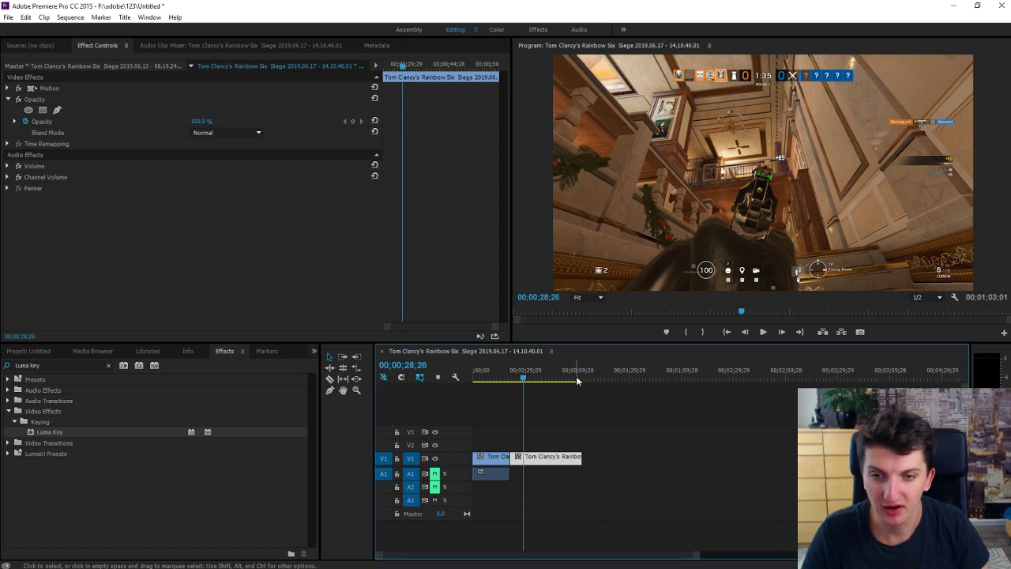
pyautogui.moveTo(576, 381); pyautogui.dragTo(542, 380)
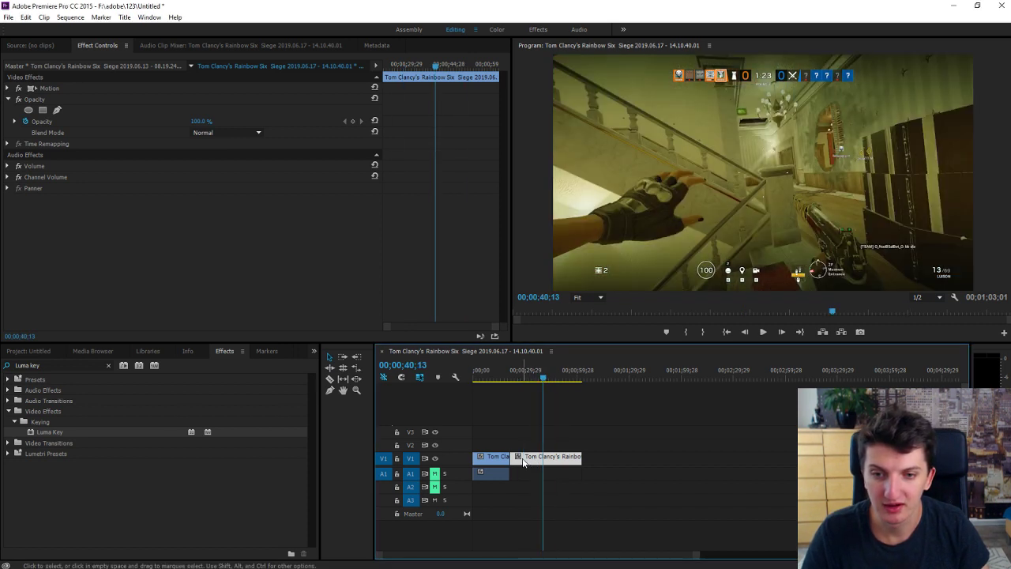
pyautogui.moveTo(523, 462); pyautogui.dragTo(527, 448)
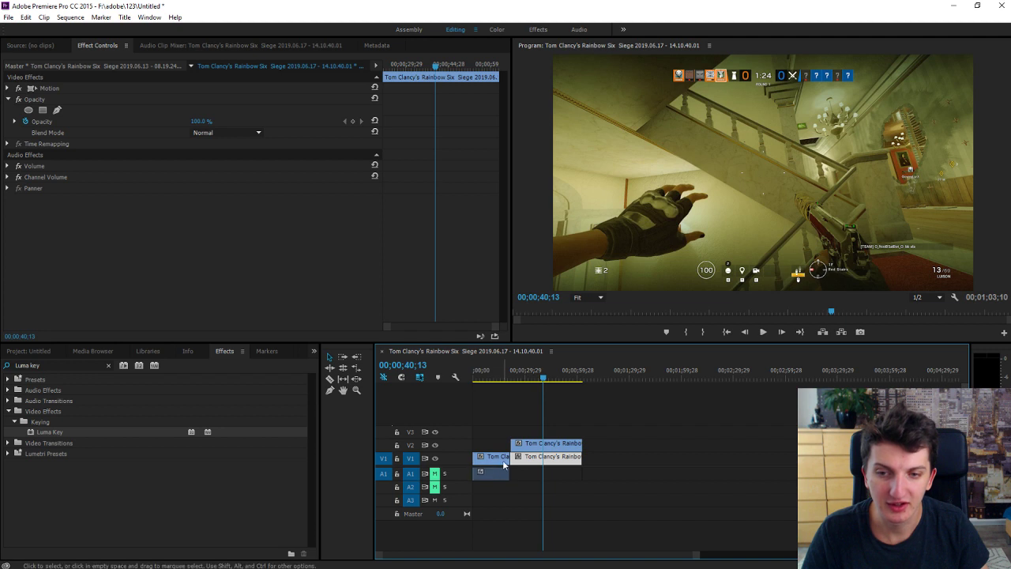
pyautogui.click(435, 459)
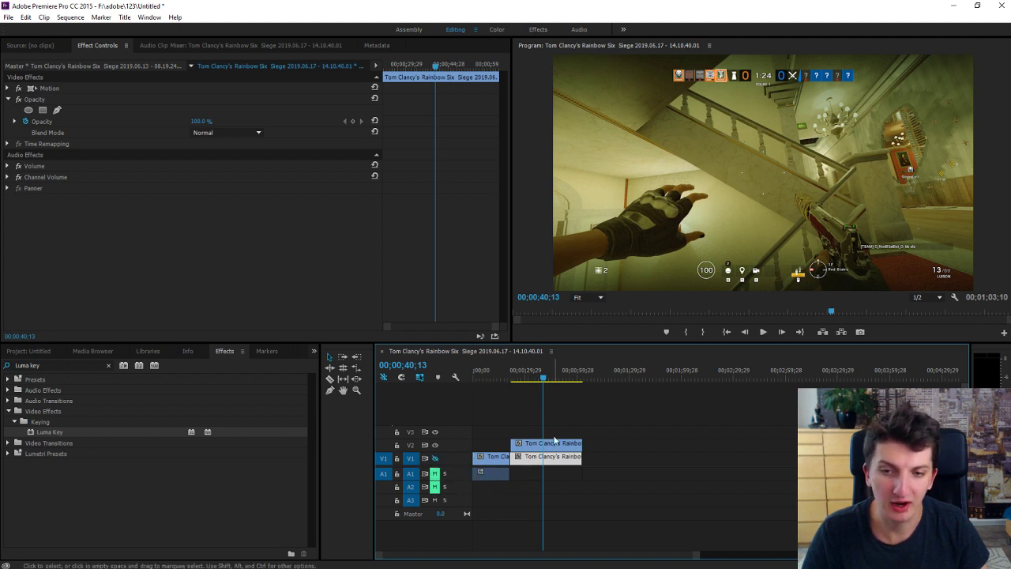
# - Apply the Luma Key effect to the duplicated clip on track V2
pyautogui.click(517, 444)
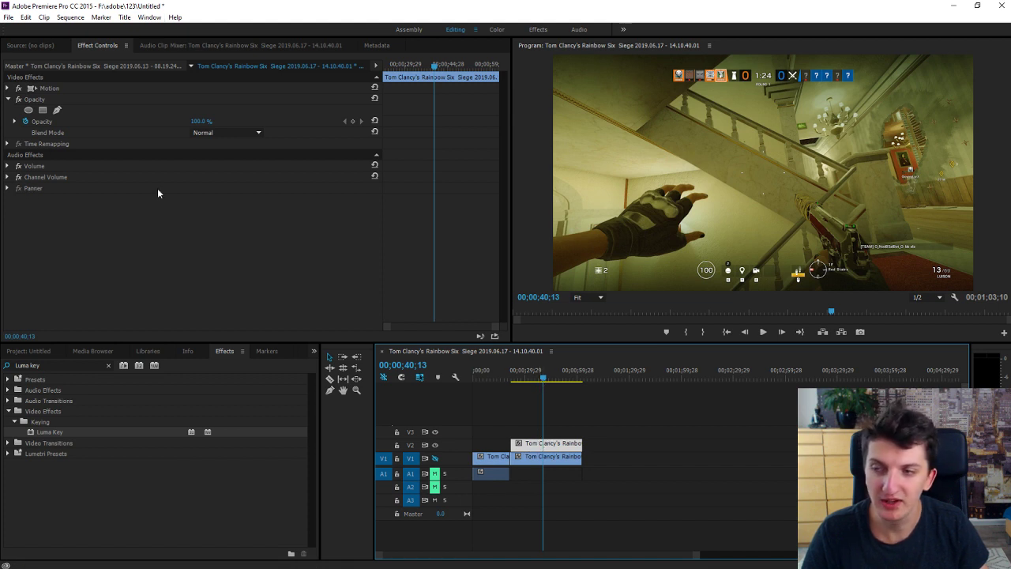
pyautogui.click(229, 351)
pyautogui.click(71, 365)
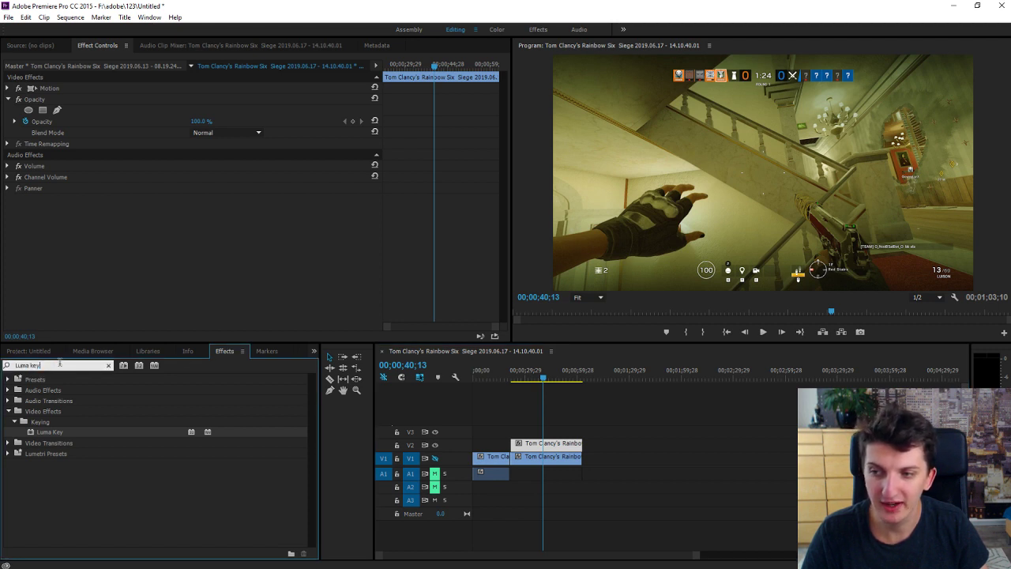
pyautogui.moveTo(49, 437); pyautogui.dragTo(541, 445)
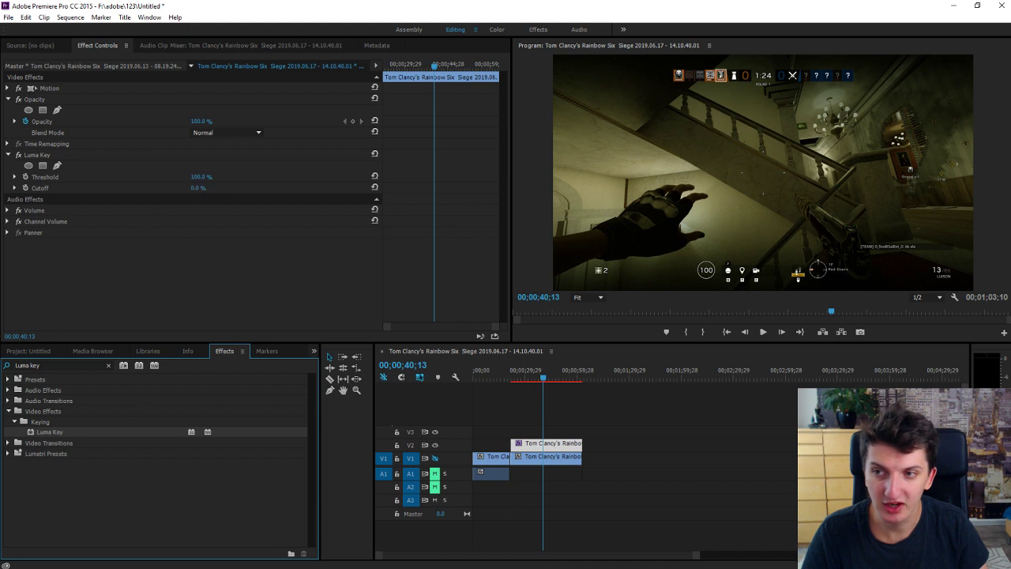
# - Set the V2 clip's Luma Key cutoff to 31% and its opacity blend mode to Pin Light
pyautogui.moveTo(197, 188); pyautogui.dragTo(231, 188)
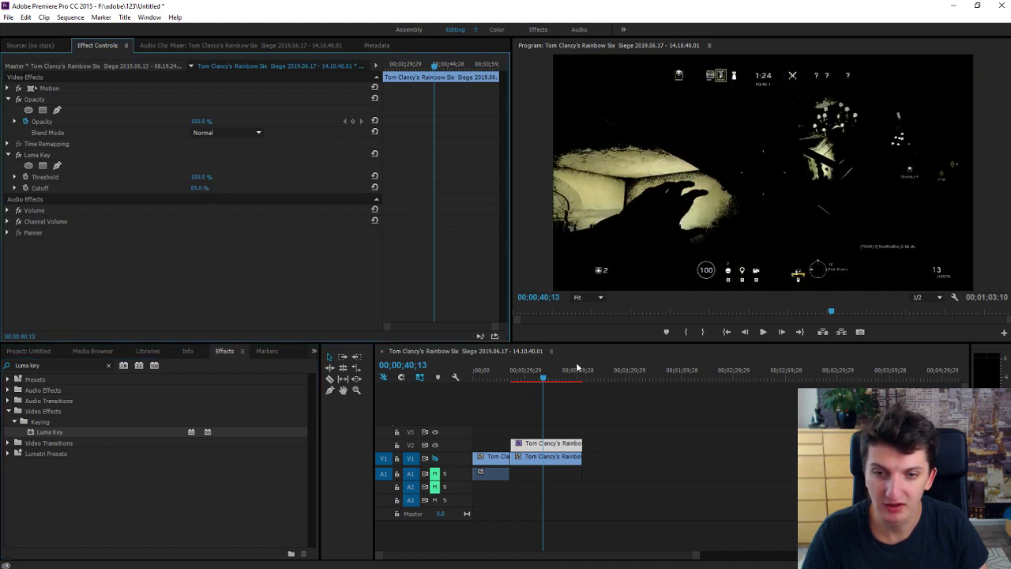
pyautogui.moveTo(546, 376); pyautogui.dragTo(521, 379)
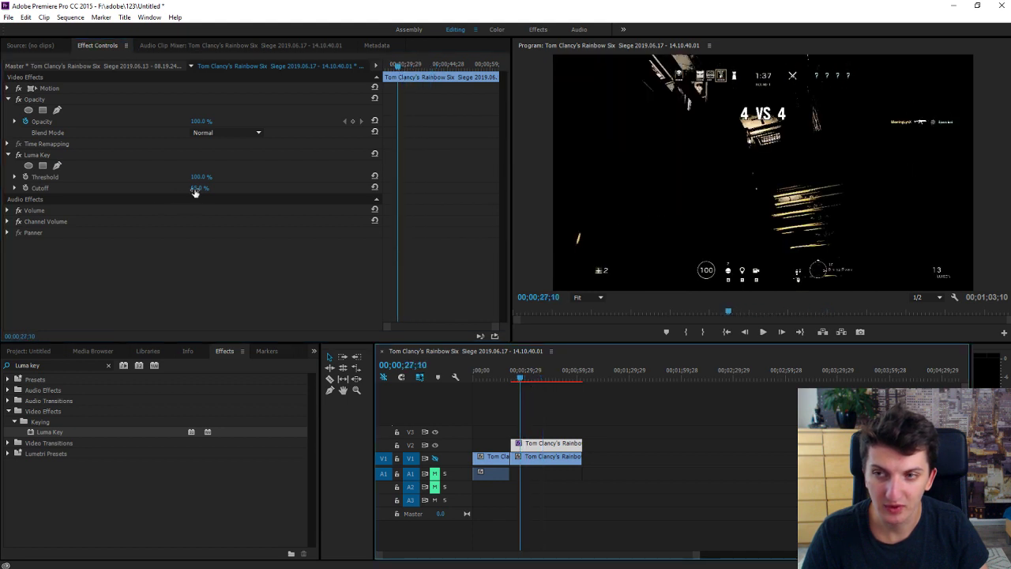
pyautogui.moveTo(199, 187); pyautogui.dragTo(177, 187)
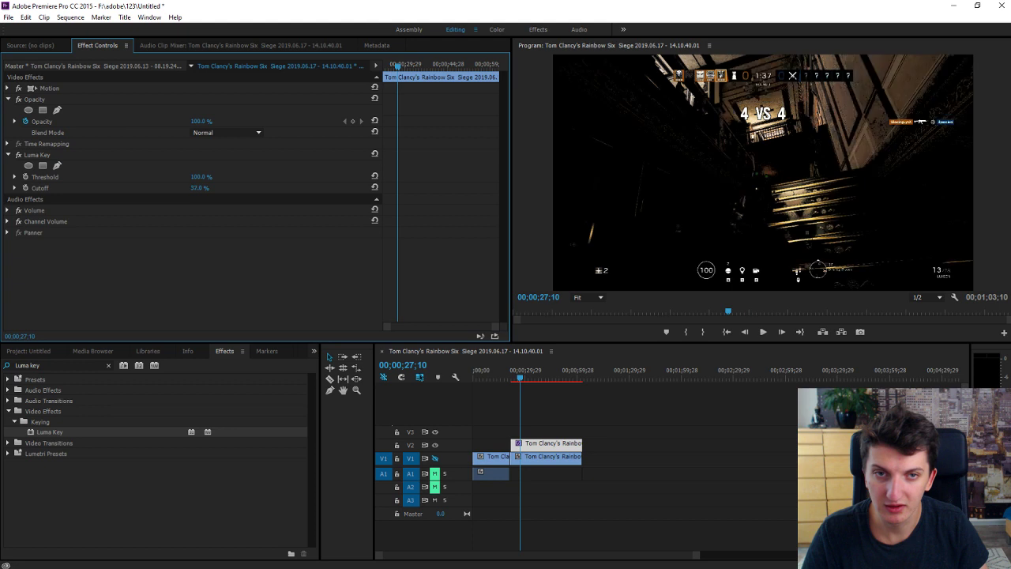
pyautogui.click(210, 134)
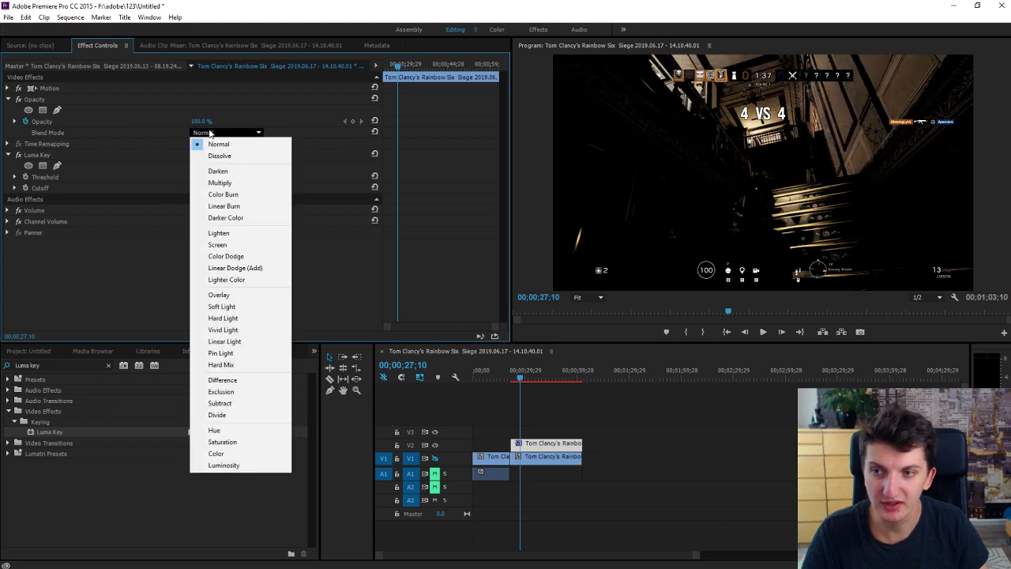
pyautogui.click(254, 355)
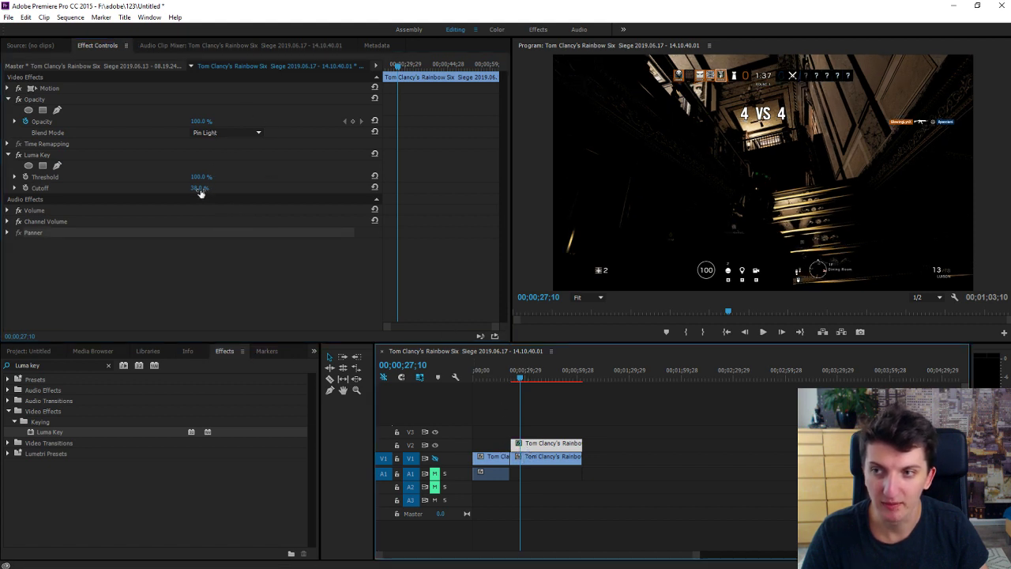
pyautogui.moveTo(200, 190); pyautogui.dragTo(200, 190)
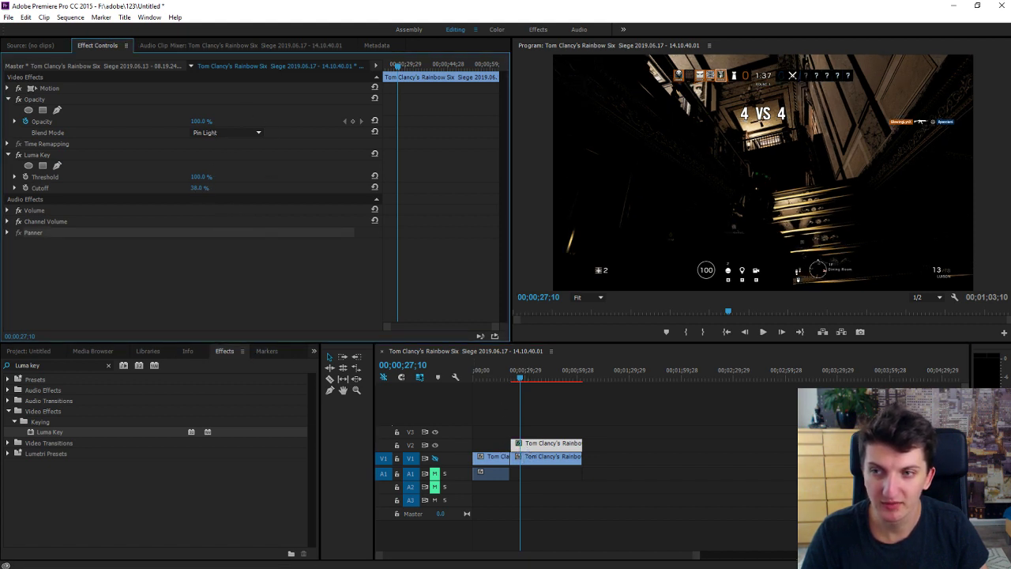
pyautogui.click(204, 188)
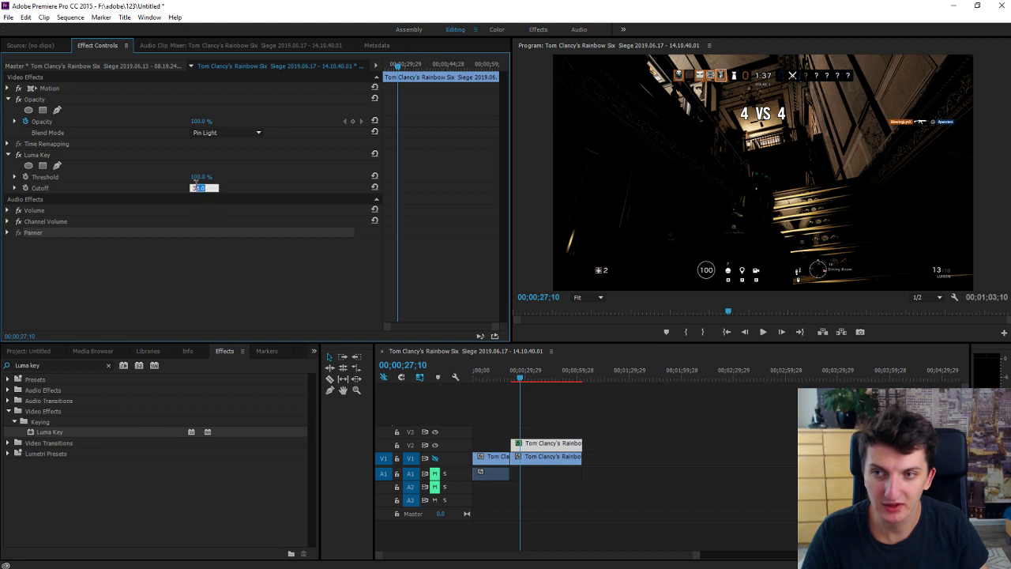
pyautogui.click(209, 218)
pyautogui.moveTo(201, 188); pyautogui.dragTo(195, 188)
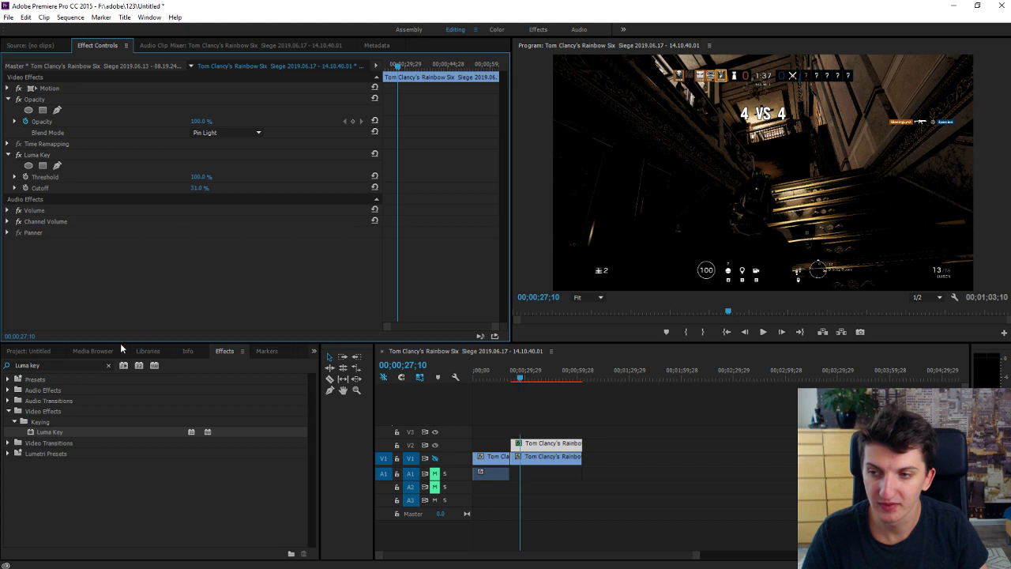
# - Apply Gaussian Blur with a blurriness of 24 to the V2 clip and show track V1 again
pyautogui.click(79, 364)
pyautogui.write('Blur')
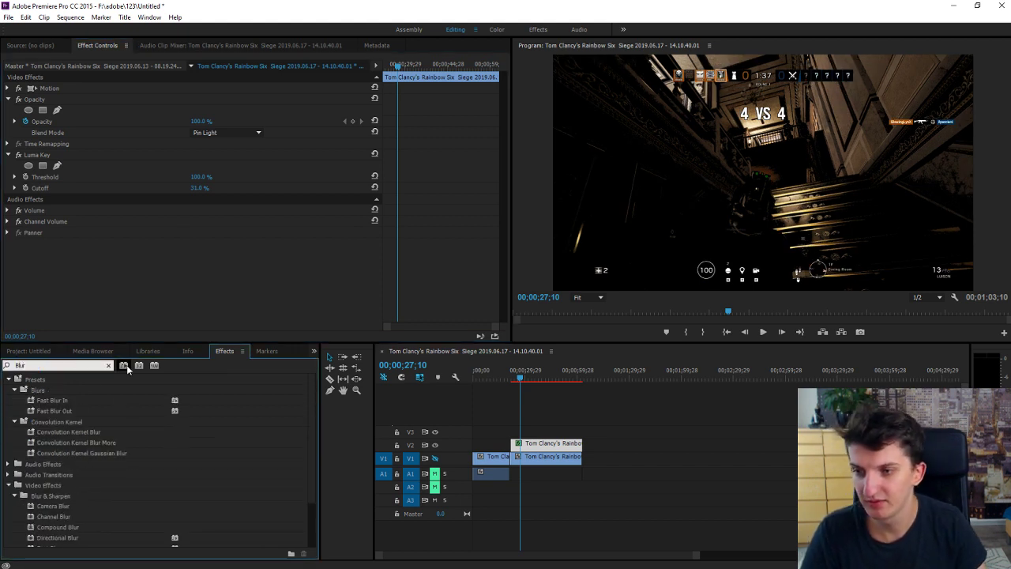
pyautogui.scroll(-2, 114, 468)
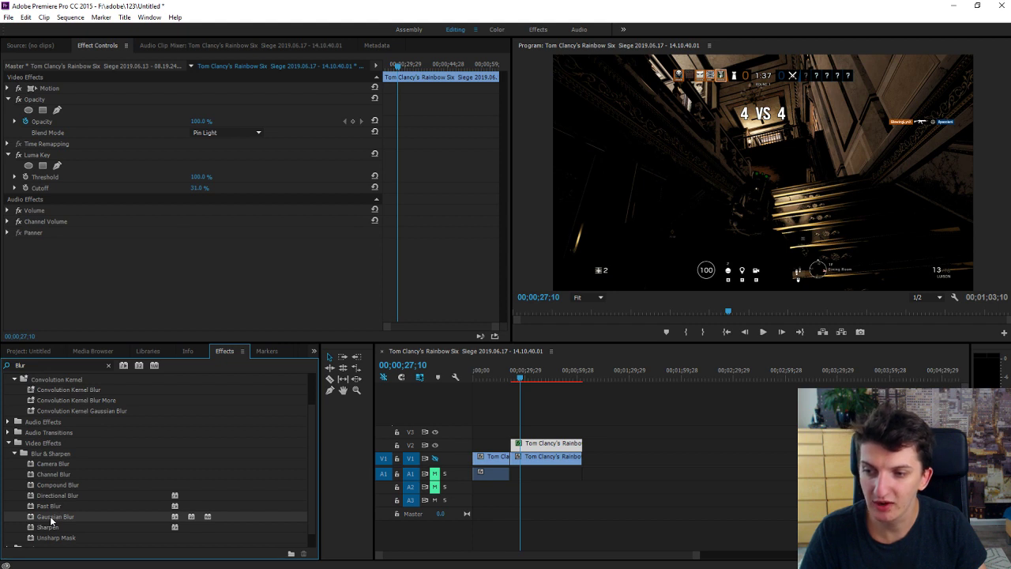
pyautogui.moveTo(49, 516); pyautogui.dragTo(530, 447)
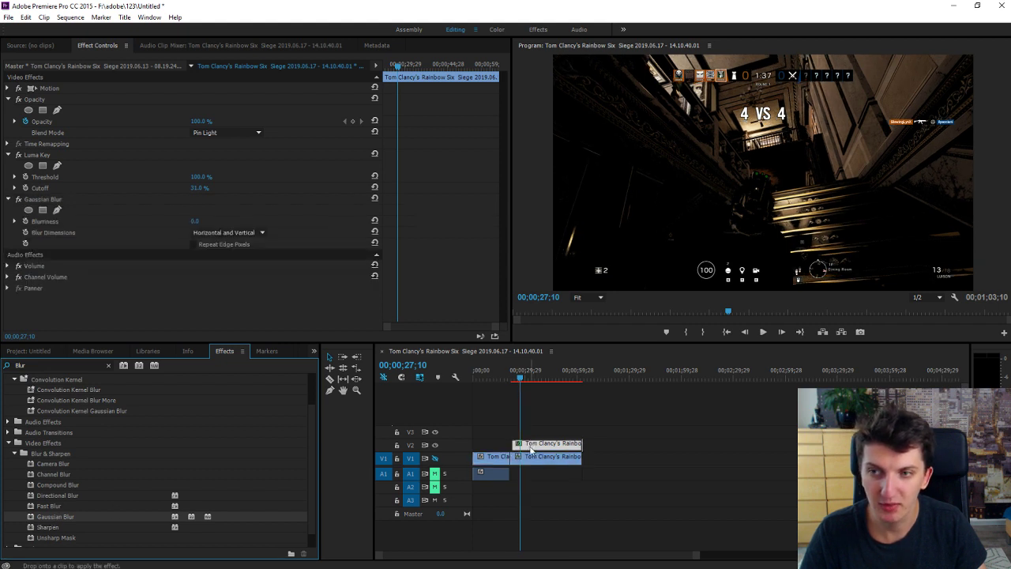
pyautogui.moveTo(195, 222)
pyautogui.mouseDown()
pyautogui.moveTo(241, 221)
pyautogui.moveTo(208, 221)
pyautogui.mouseUp()
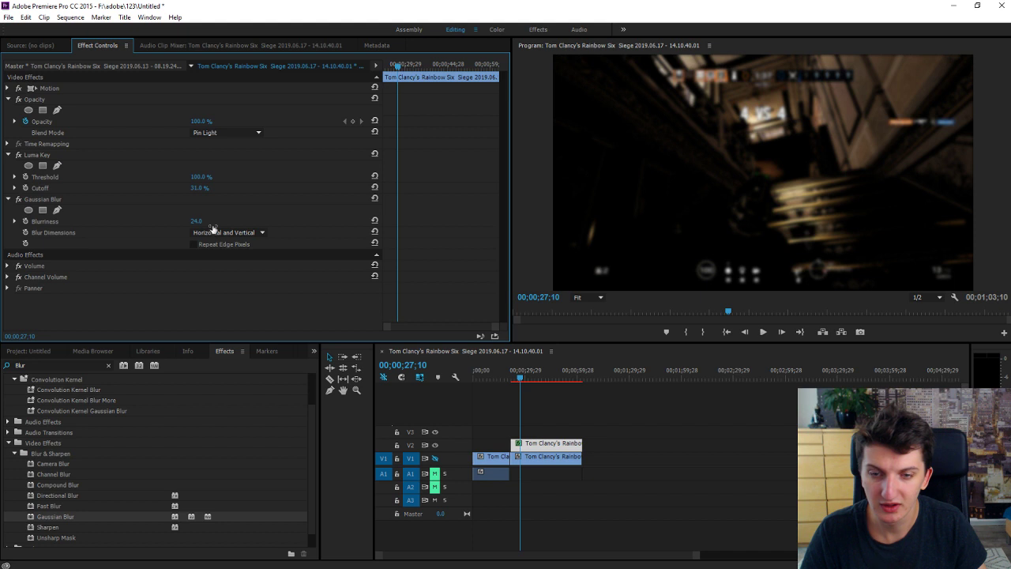
pyautogui.click(436, 459)
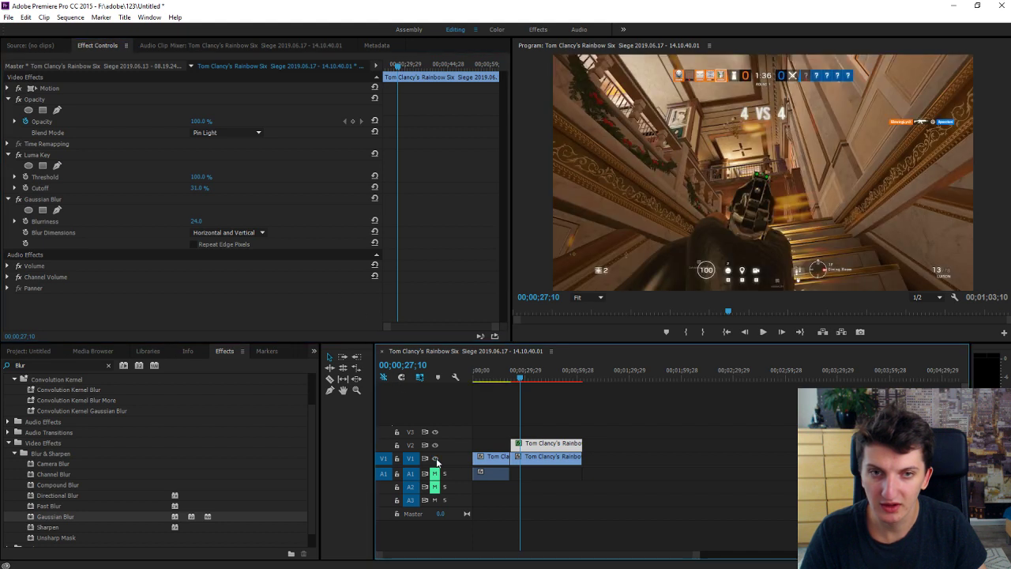
# - Set the V2 clip's Gaussian Blur blurriness to 54 and Luma Key cutoff to 64%, and play back the result
pyautogui.moveTo(197, 221); pyautogui.dragTo(222, 221)
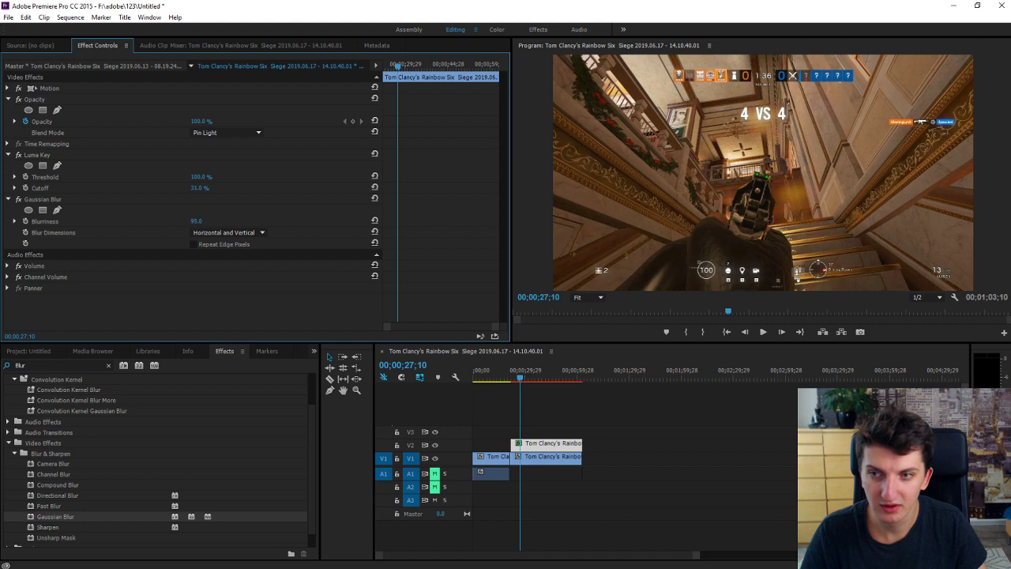
pyautogui.moveTo(200, 187); pyautogui.dragTo(178, 187)
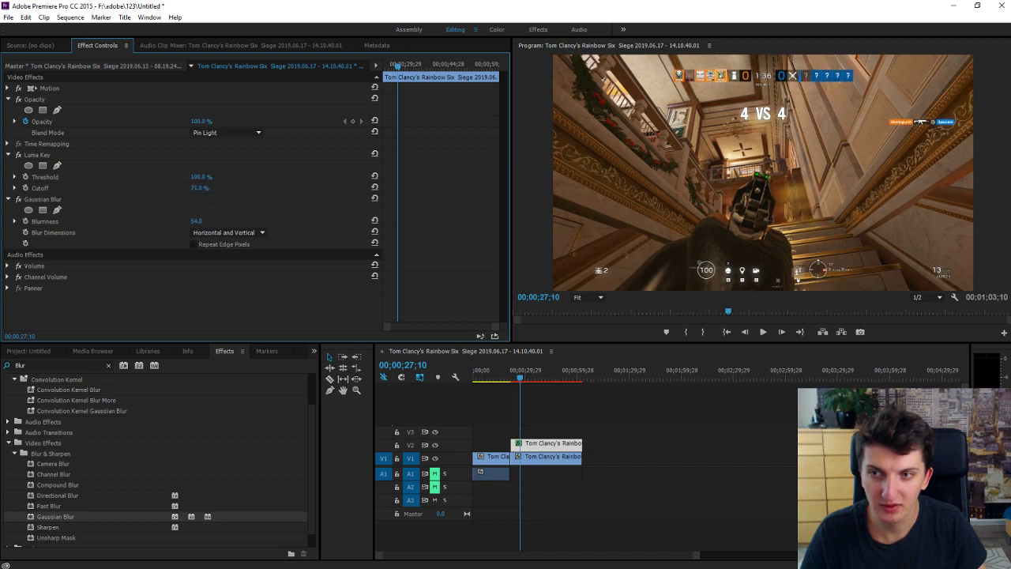
pyautogui.click(202, 221)
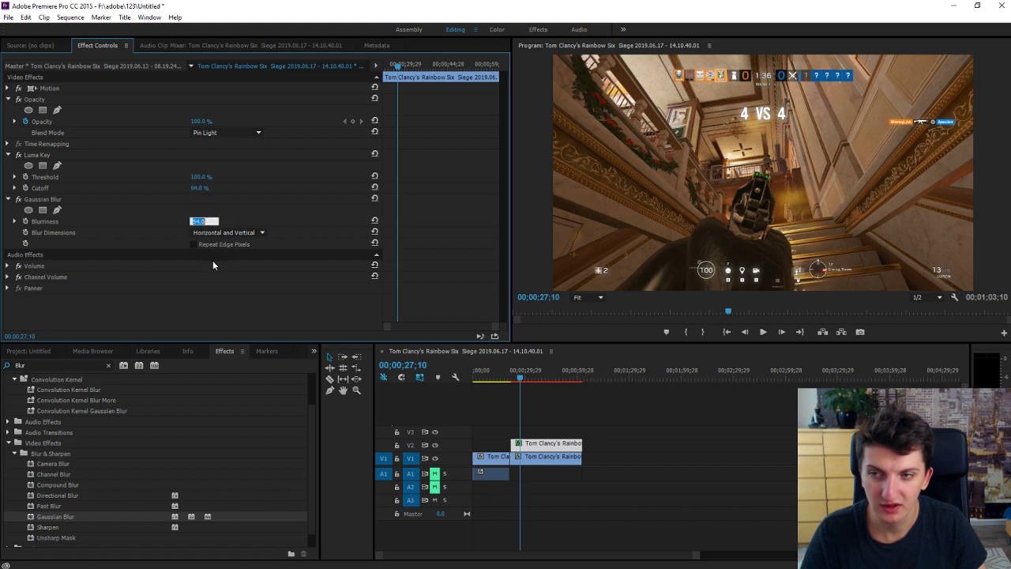
pyautogui.click(192, 245)
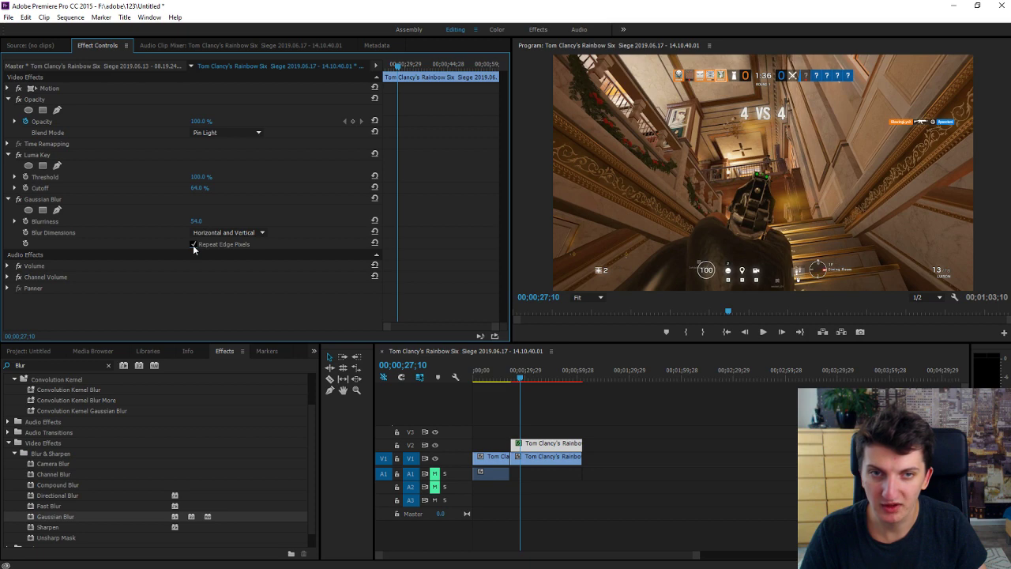
pyautogui.click(517, 380)
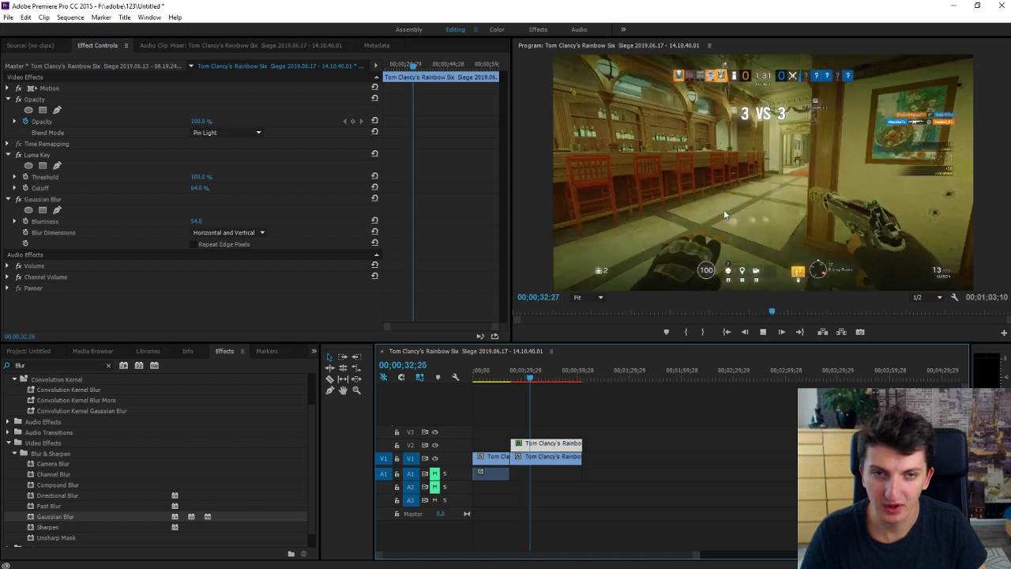
pyautogui.press('space')
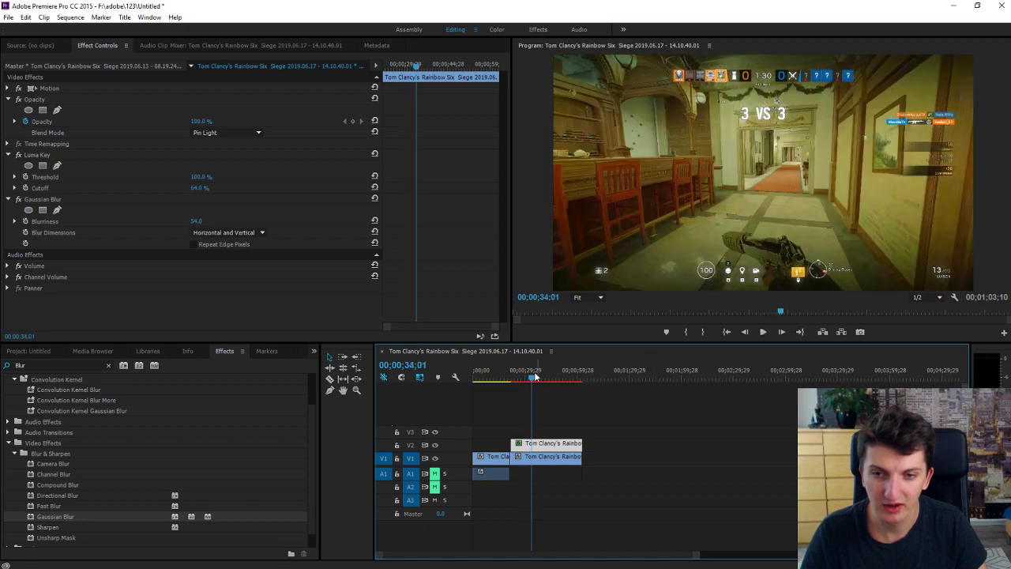
# - Find the HLS effects and apply Color Balance (HLS) to the V2 clip
pyautogui.moveTo(535, 378); pyautogui.dragTo(549, 379)
pyautogui.click(73, 365)
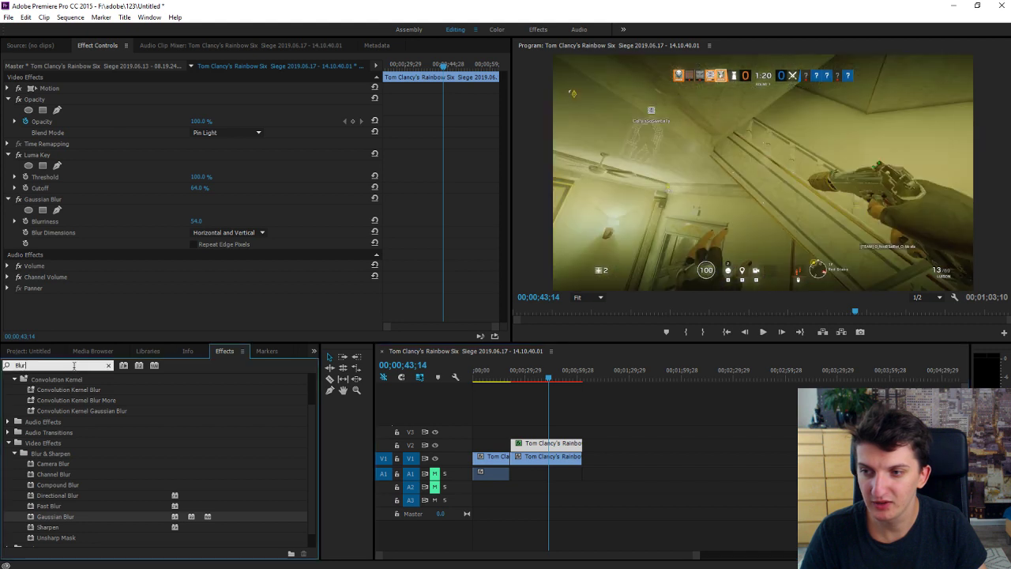
pyautogui.hotkey('ctrl', 'a')
pyautogui.write('HLS')
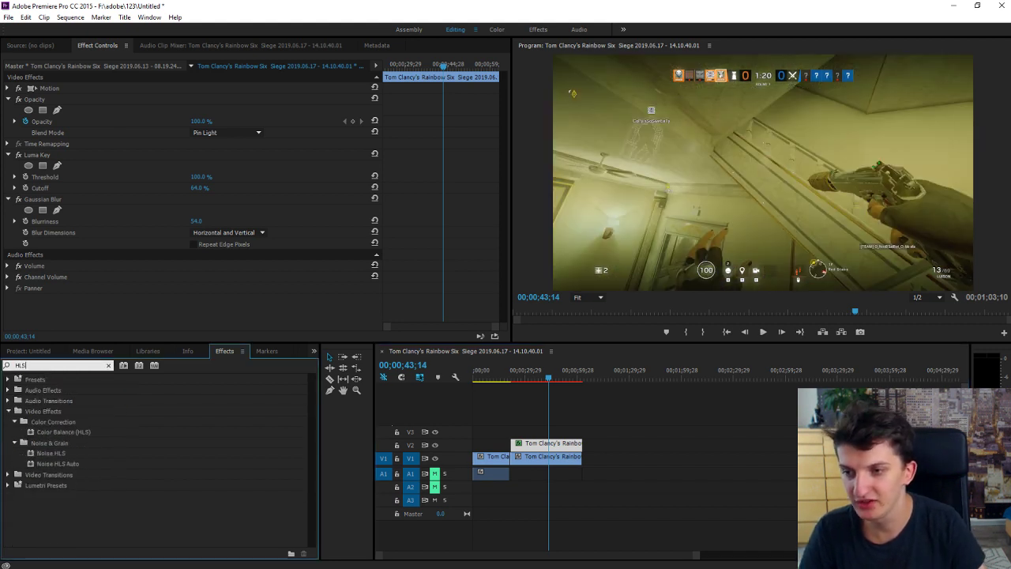
pyautogui.moveTo(79, 432); pyautogui.dragTo(524, 444)
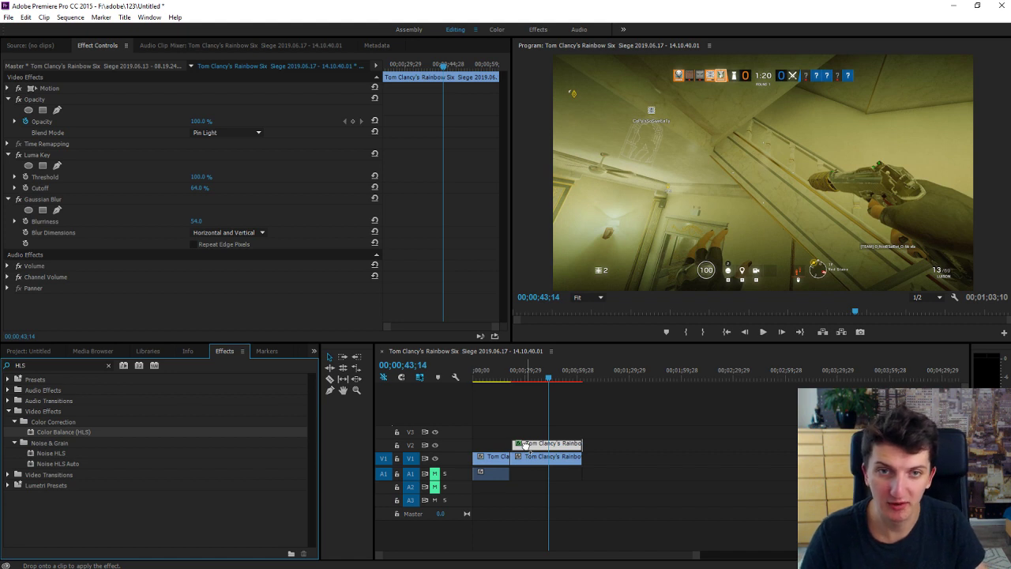
pyautogui.moveTo(523, 444); pyautogui.dragTo(524, 445)
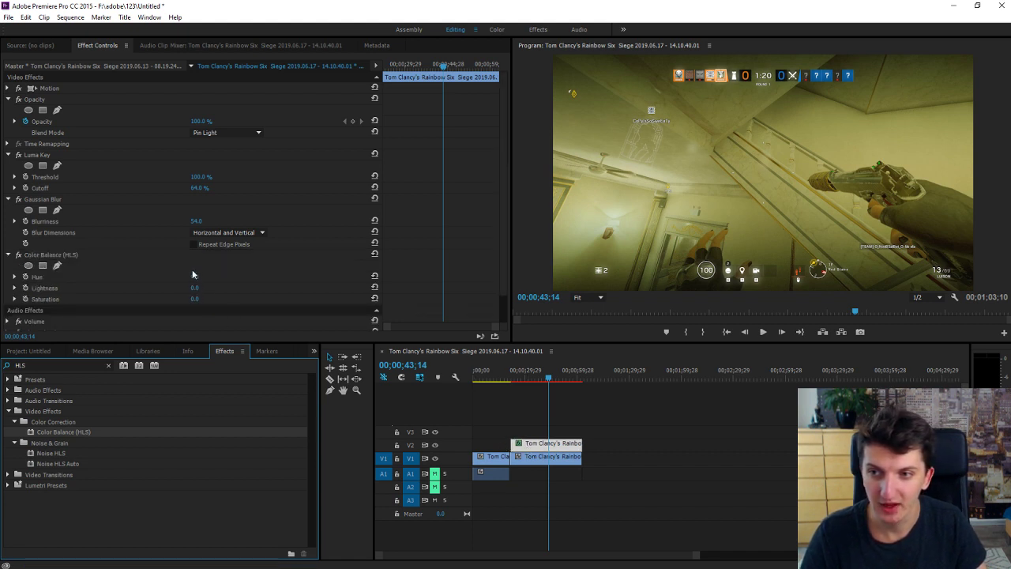
# - Set the Color Balance (HLS) hue to 41° and the lightness to 5 on the V2 clip
pyautogui.moveTo(197, 279); pyautogui.dragTo(221, 280)
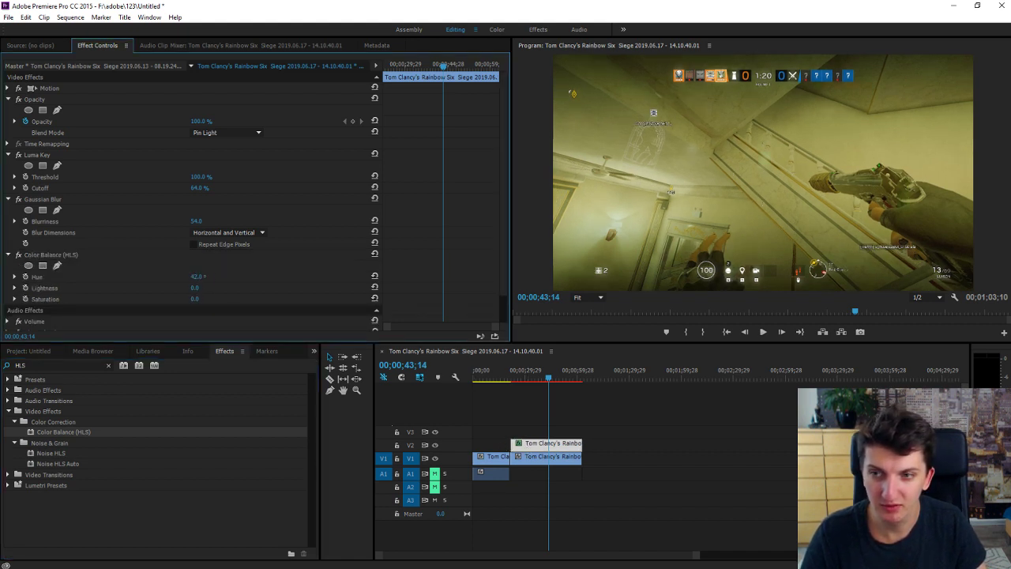
pyautogui.click(515, 378)
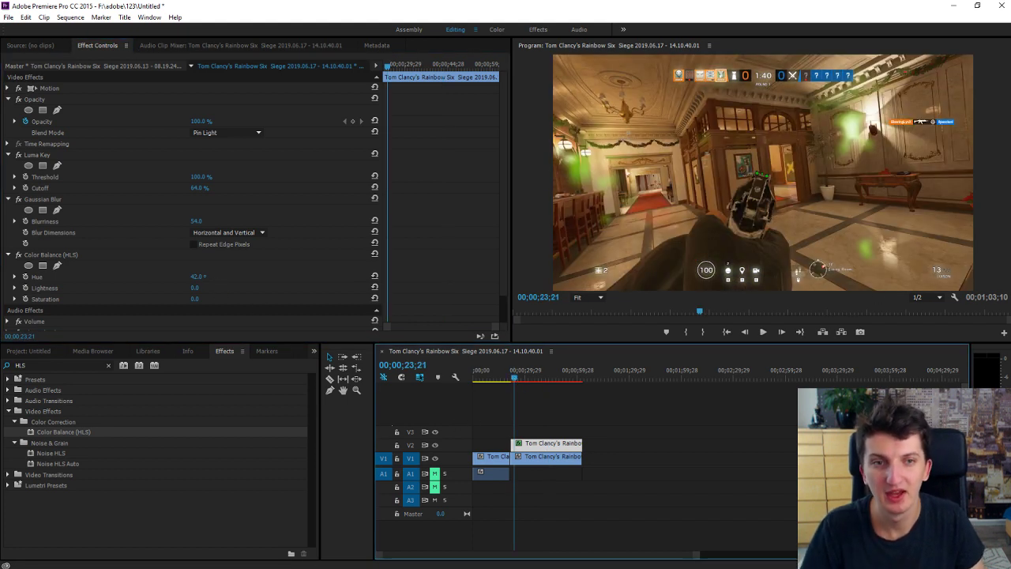
pyautogui.moveTo(198, 276)
pyautogui.mouseDown()
pyautogui.moveTo(175, 277)
pyautogui.moveTo(207, 277)
pyautogui.mouseUp()
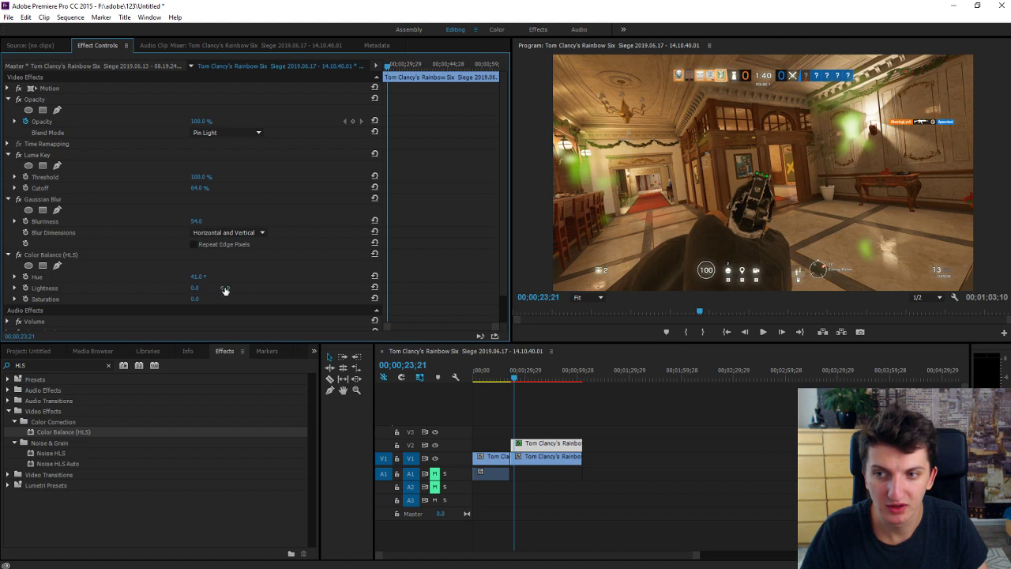
pyautogui.click(195, 287)
pyautogui.write('10')
pyautogui.press('Return')
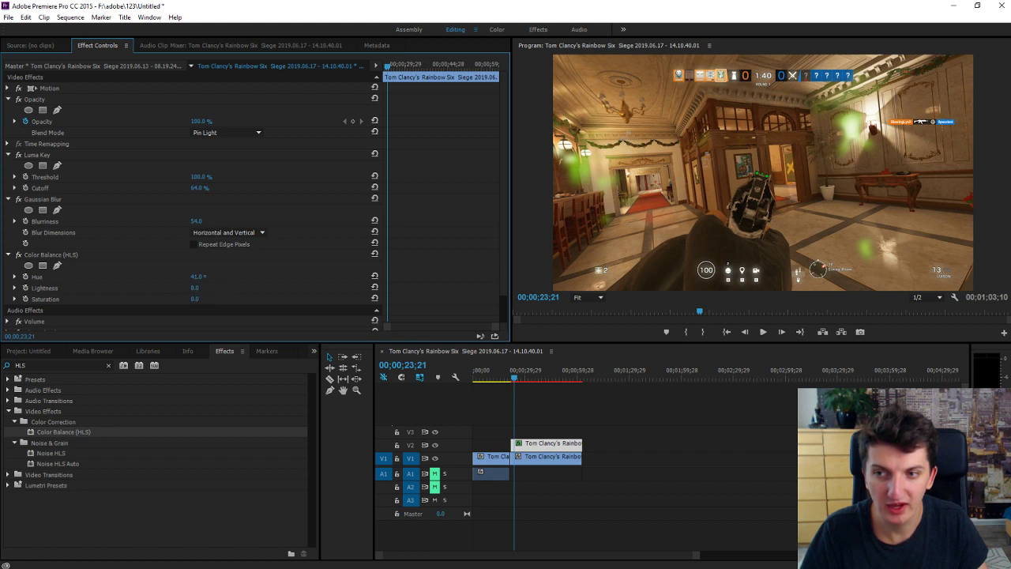
pyautogui.moveTo(195, 287); pyautogui.dragTo(190, 287)
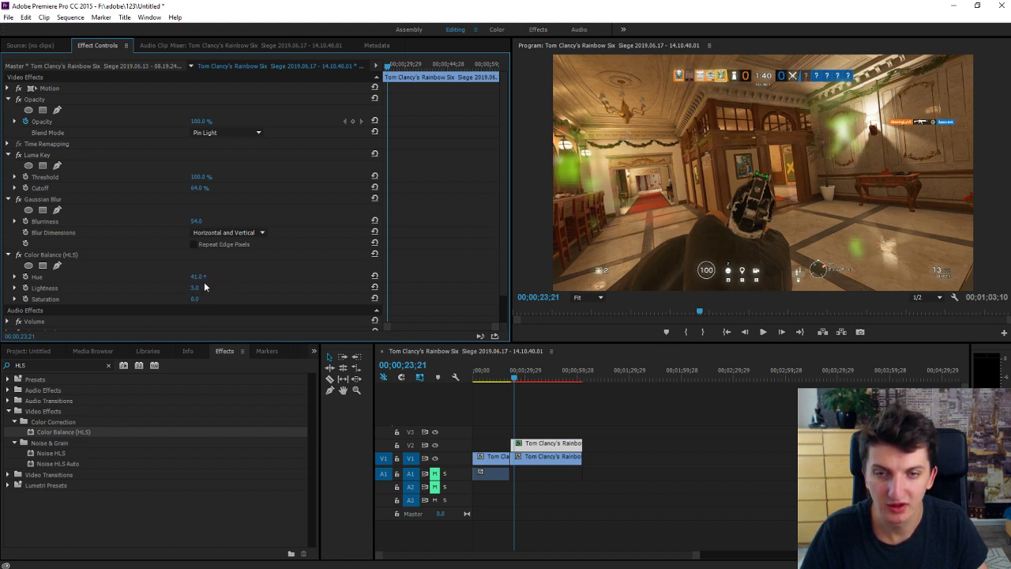
# - Play back the glow effect, set the V2 clip's Luma Key cutoff to 67%, and review the result in playback
pyautogui.press('space')
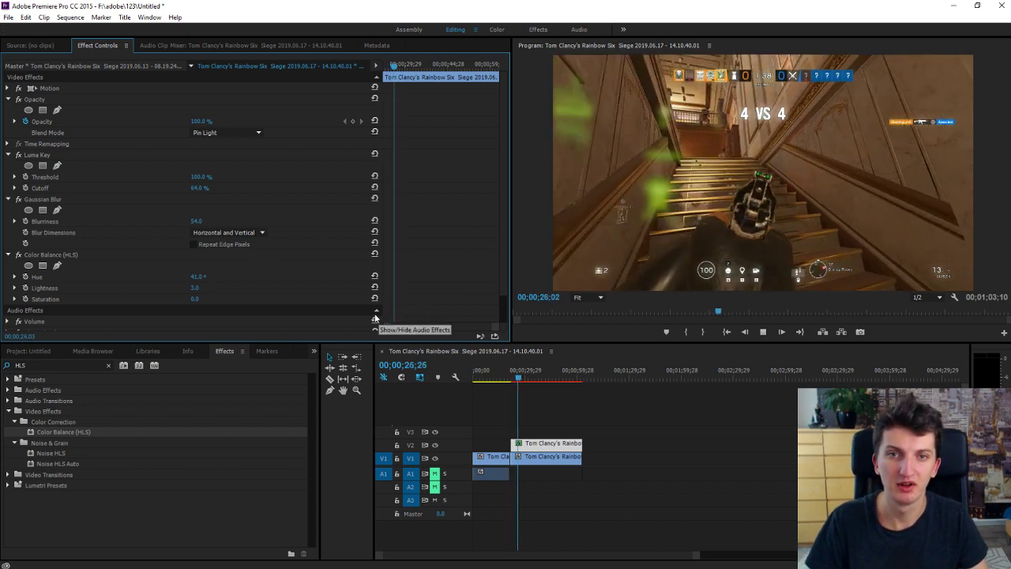
pyautogui.press('space')
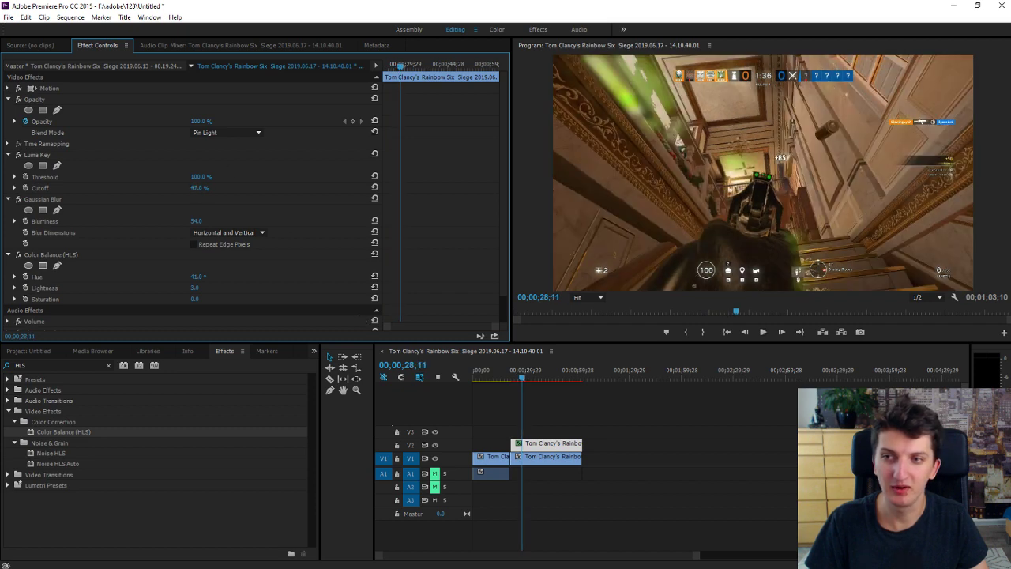
pyautogui.moveTo(203, 188); pyautogui.dragTo(178, 188)
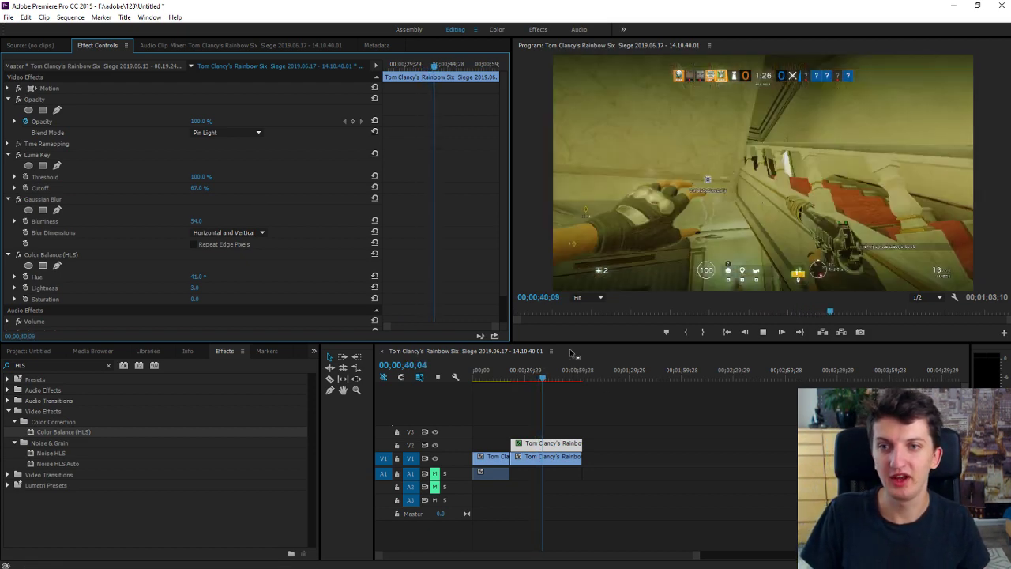
pyautogui.press('space')
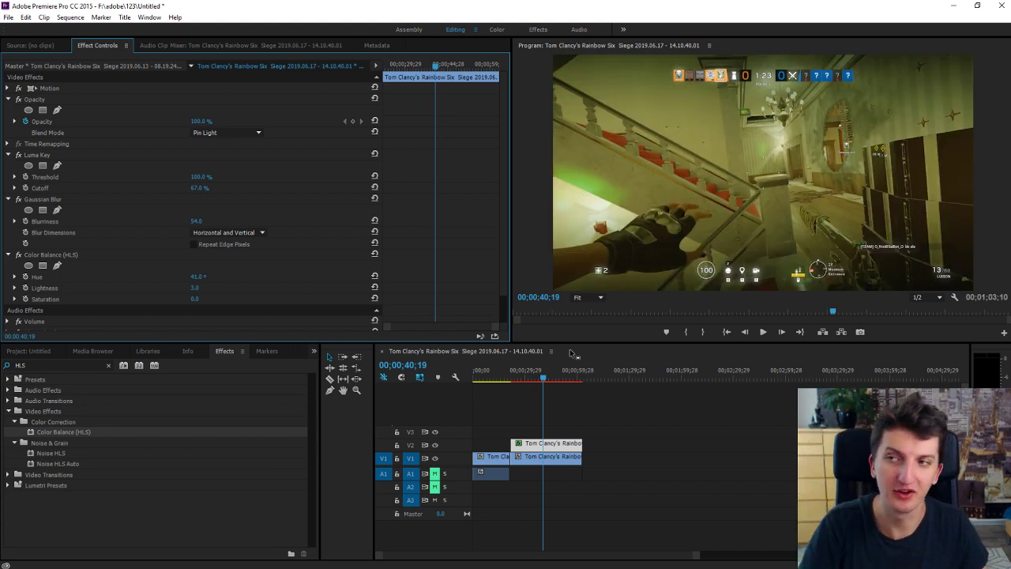
pyautogui.scroll(-2, 142, 252)
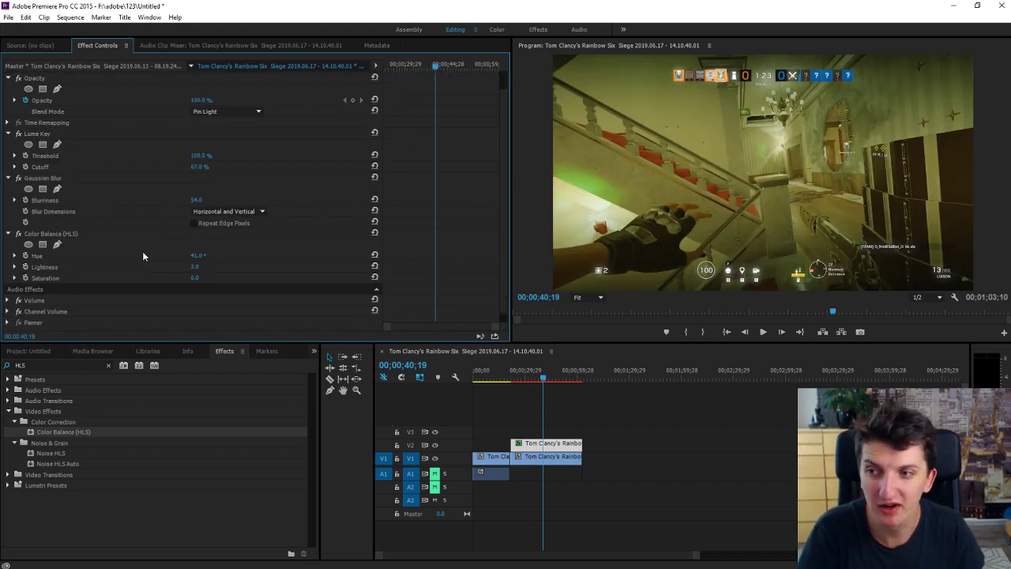
pyautogui.scroll(2, 174, 237)
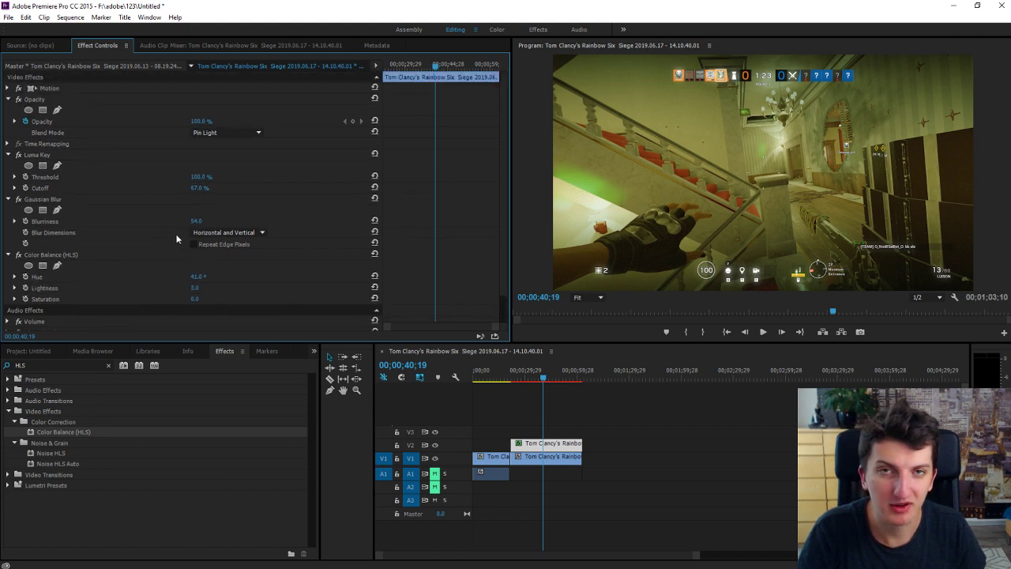